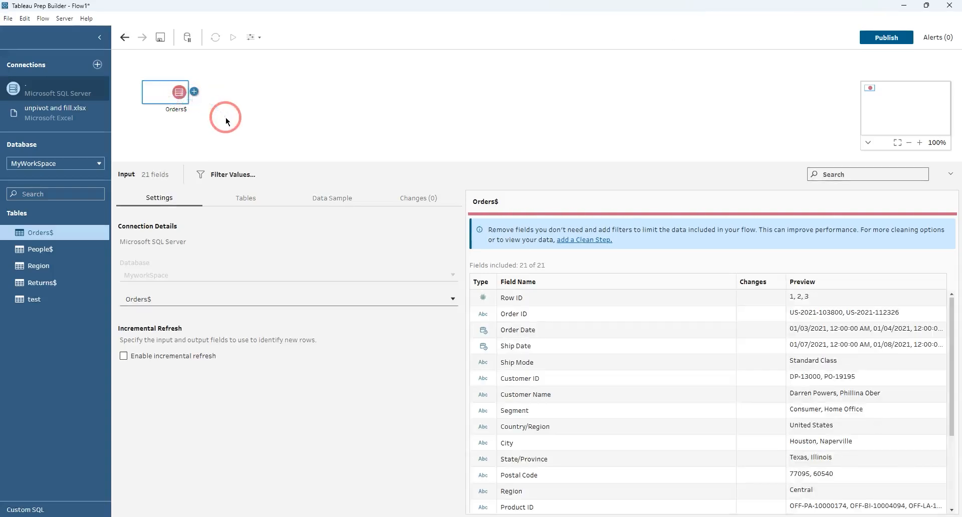
Add a Clean Step after the Orders$ input.
click(194, 91)
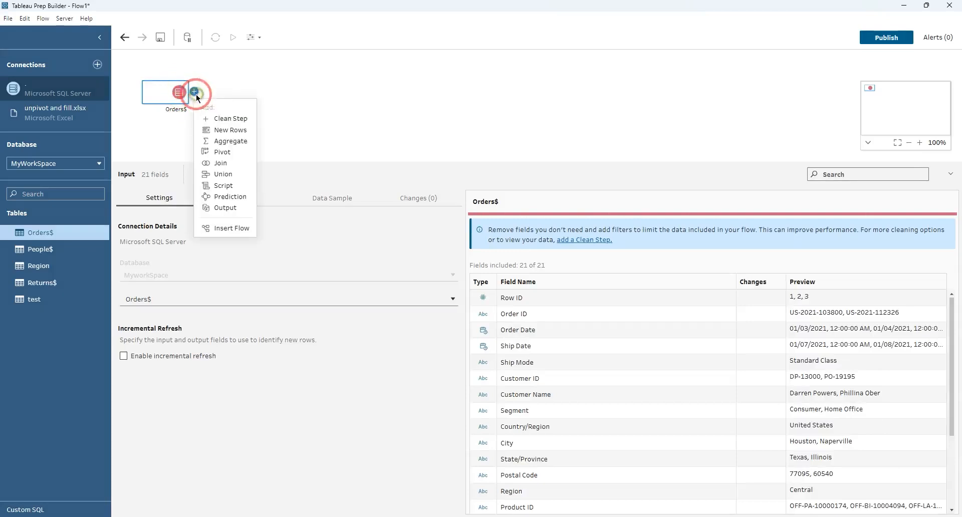
click(236, 119)
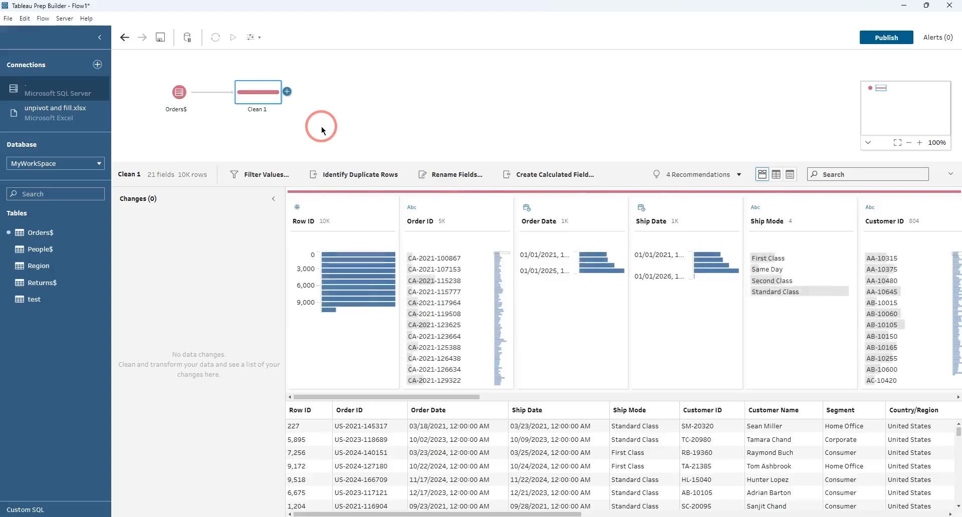
double_click(261, 108)
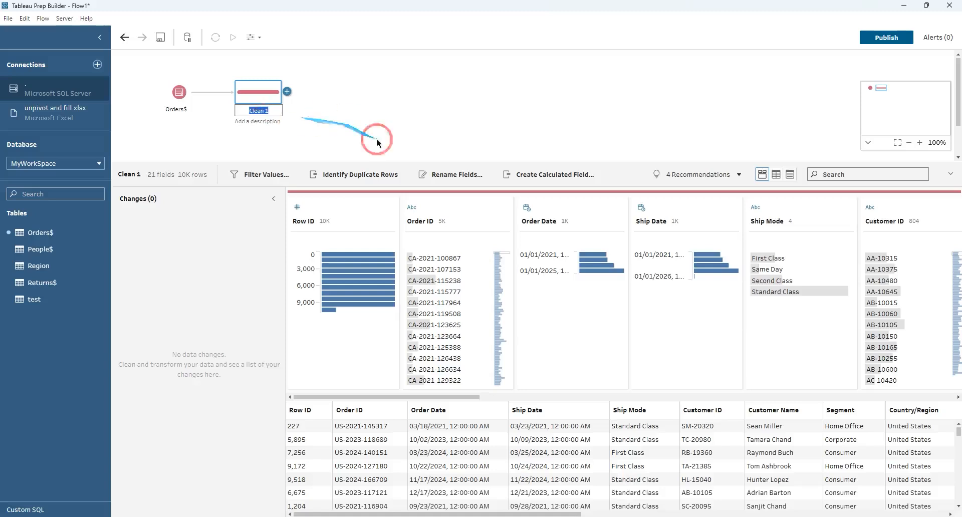
click(431, 231)
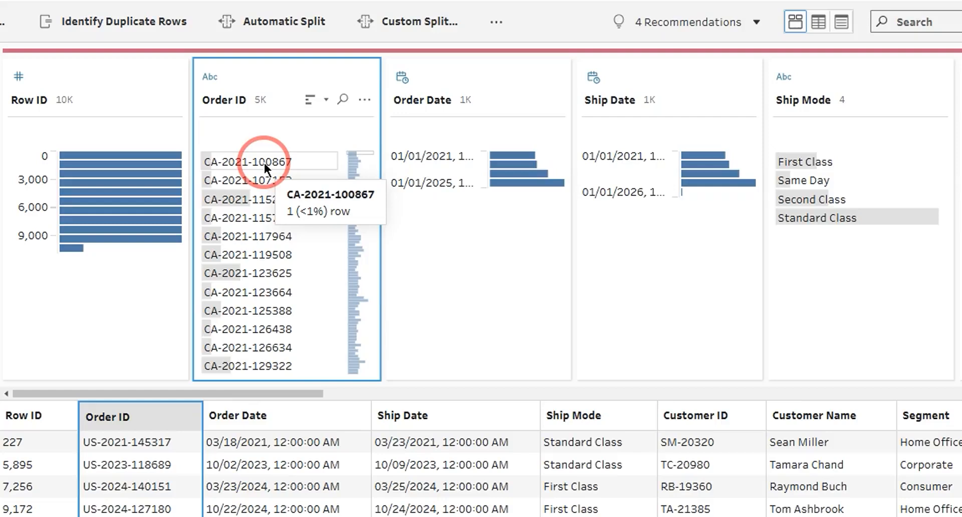
Remove the Row ID field in the clean step.
click(129, 72)
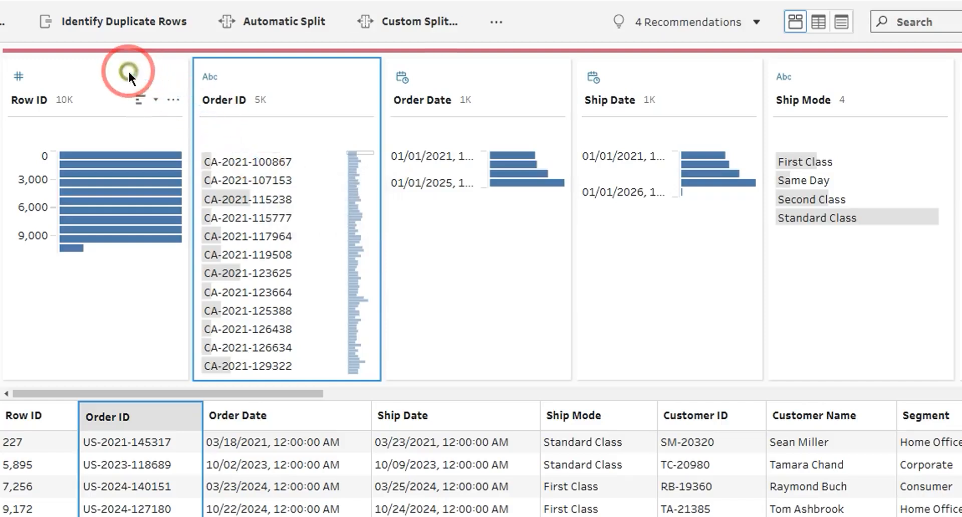
click(174, 100)
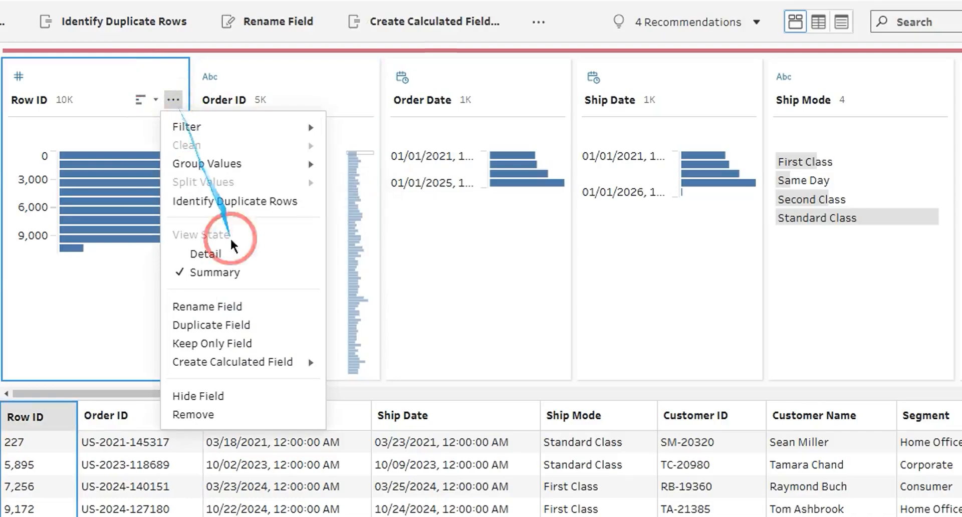
click(221, 413)
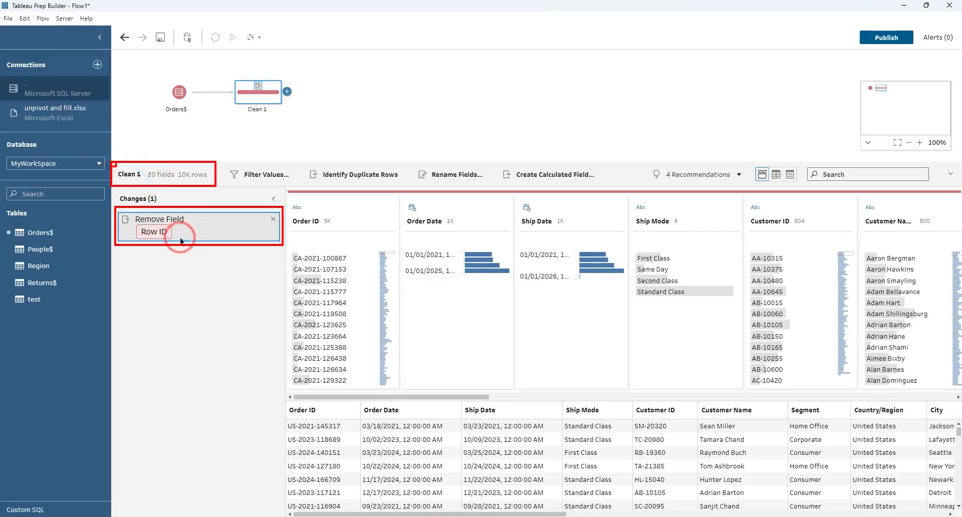
Custom-split Order ID on the "-" separator, splitting off the last 1 field.
mouse_move(261, 88)
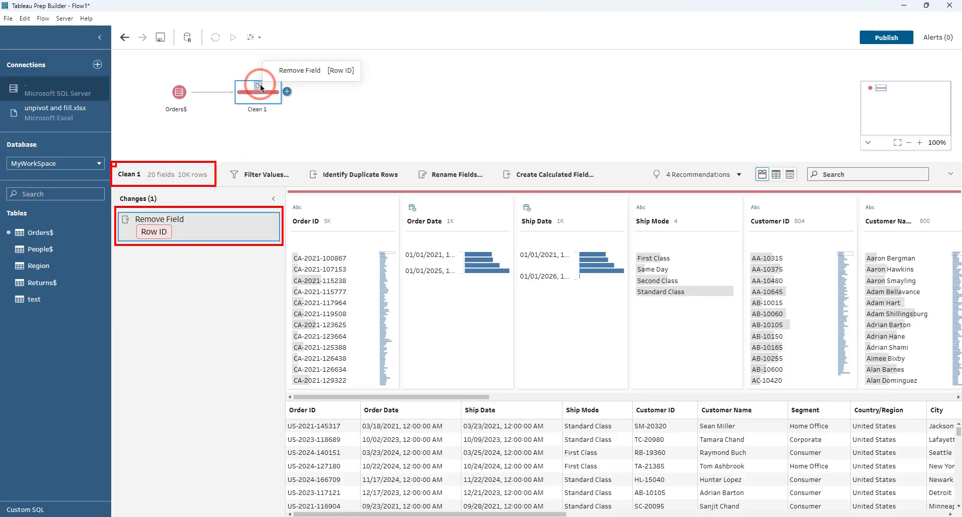
click(352, 210)
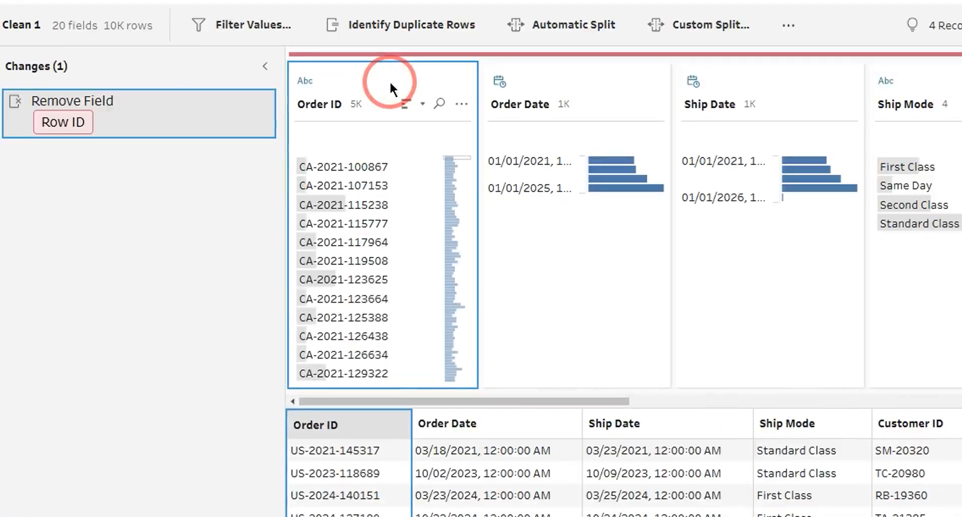
click(461, 104)
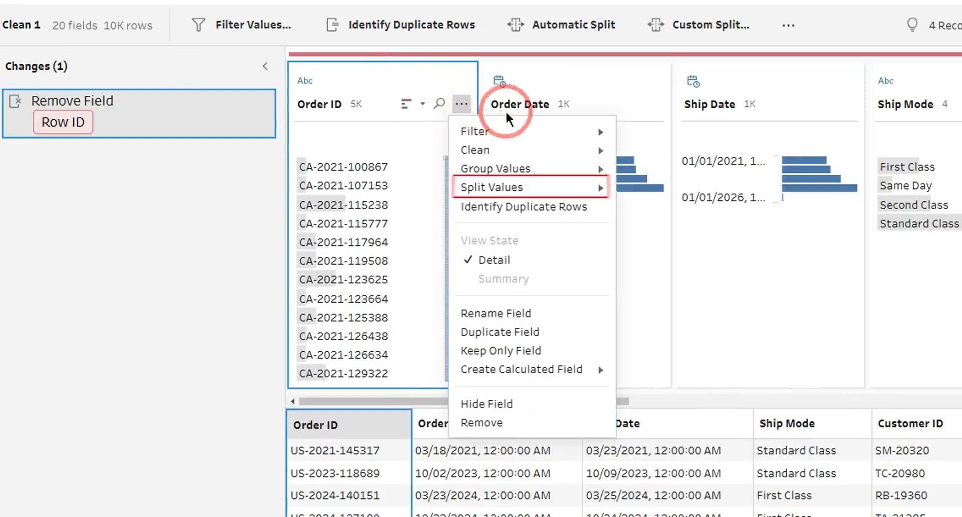
mouse_move(562, 186)
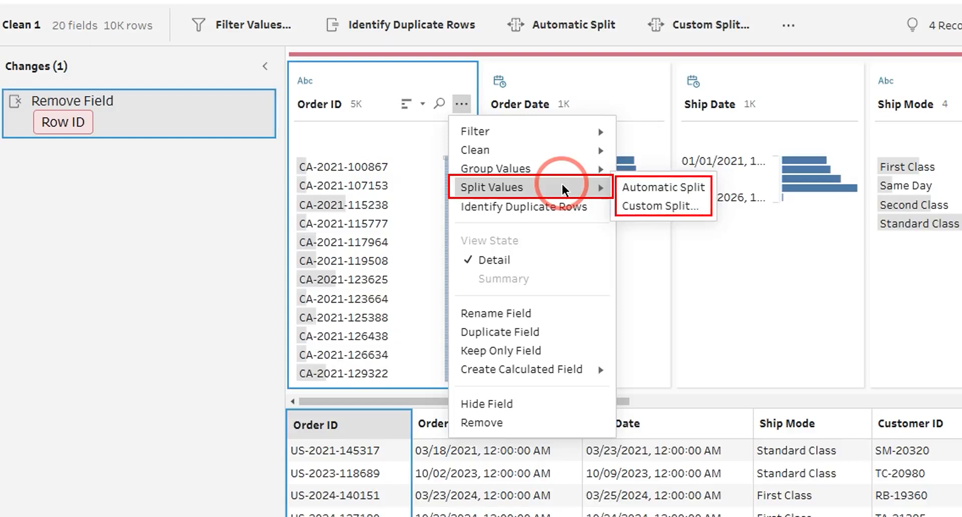
click(657, 206)
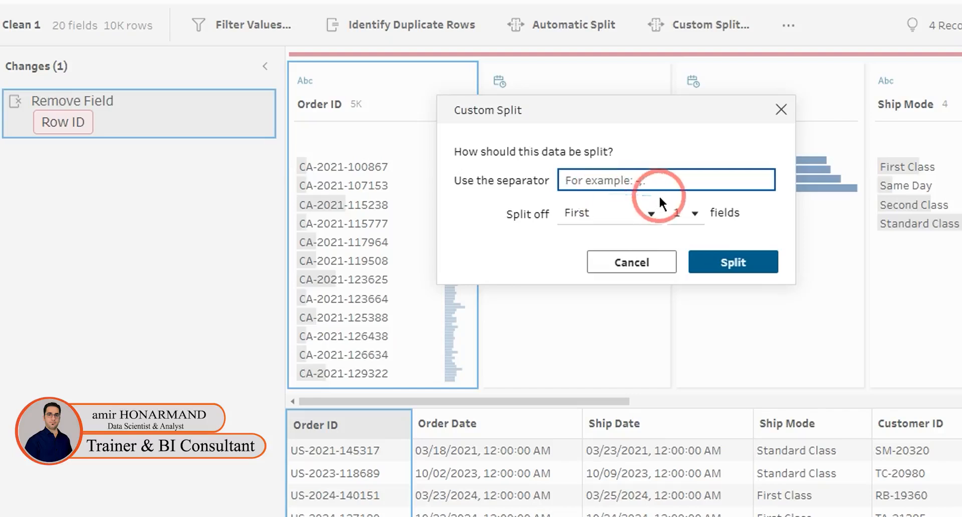
click(695, 215)
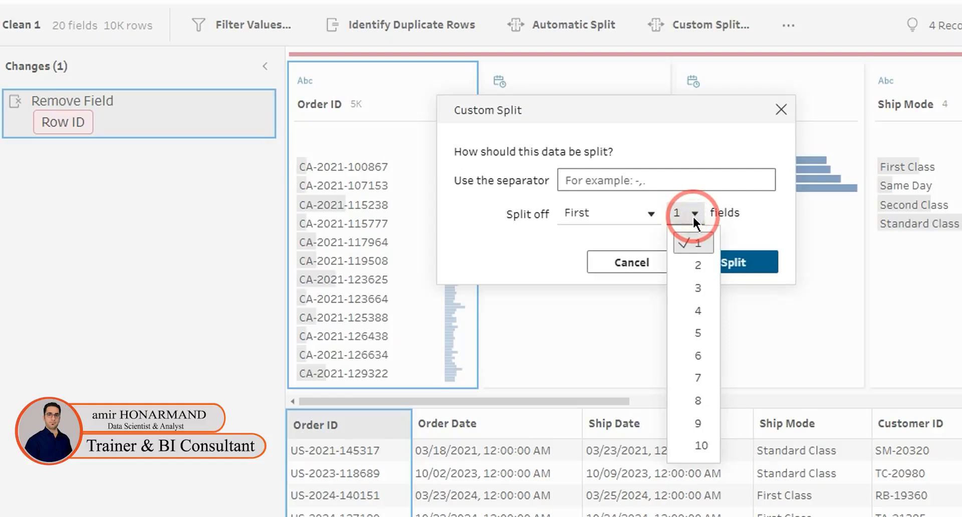
click(639, 213)
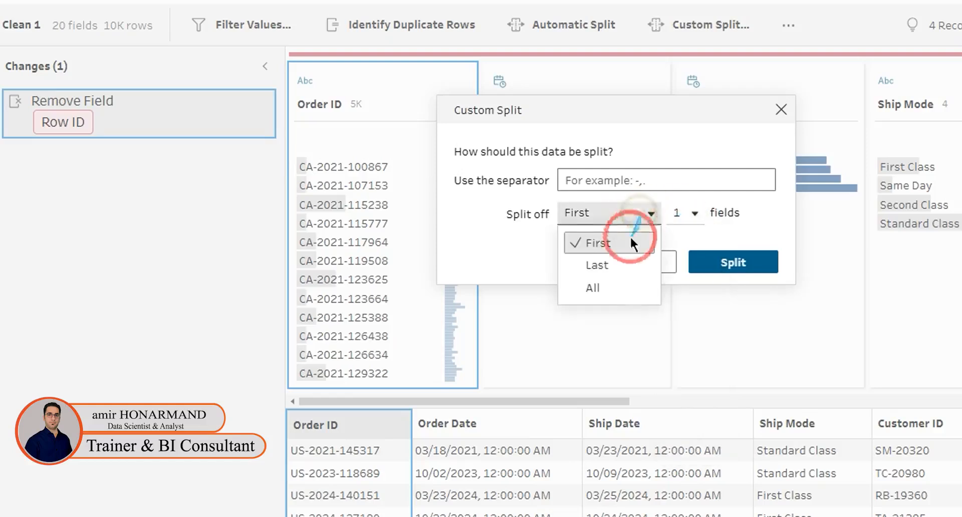
click(606, 267)
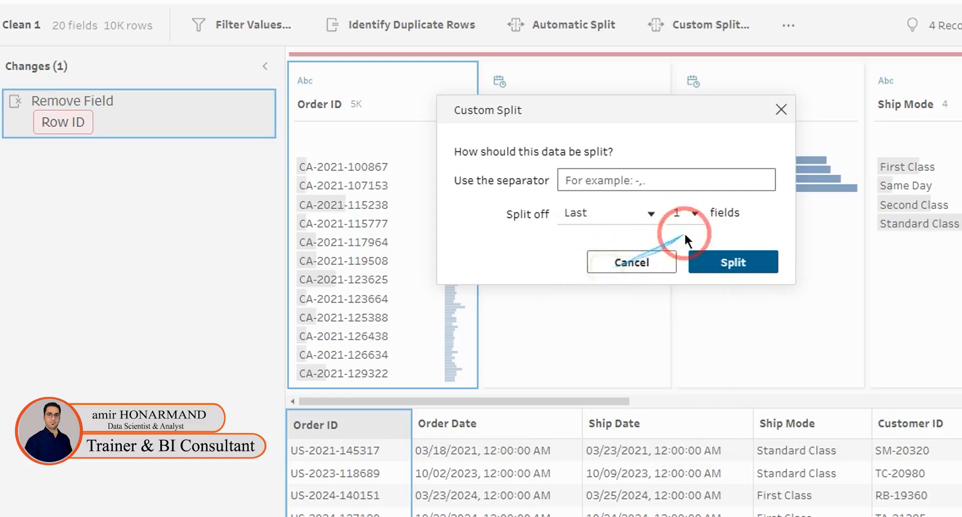
click(726, 263)
click(602, 181)
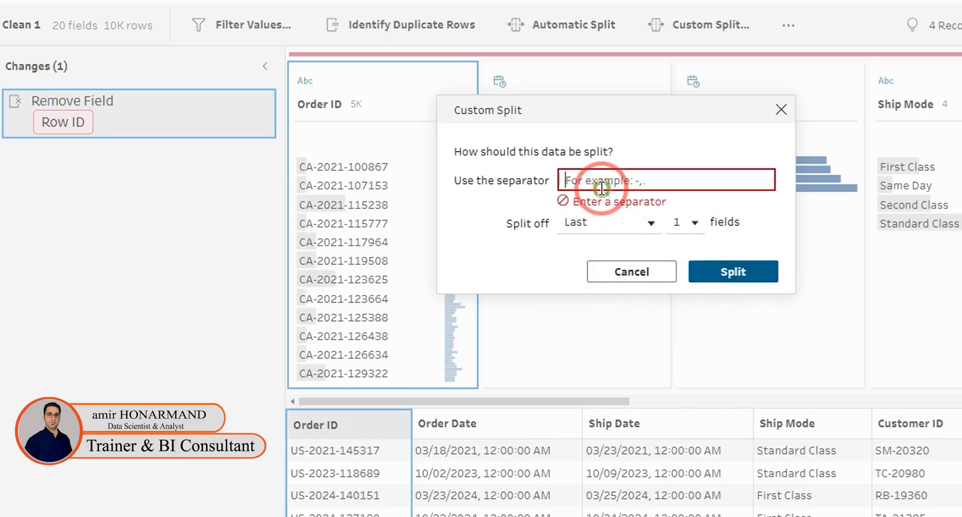
text(-)
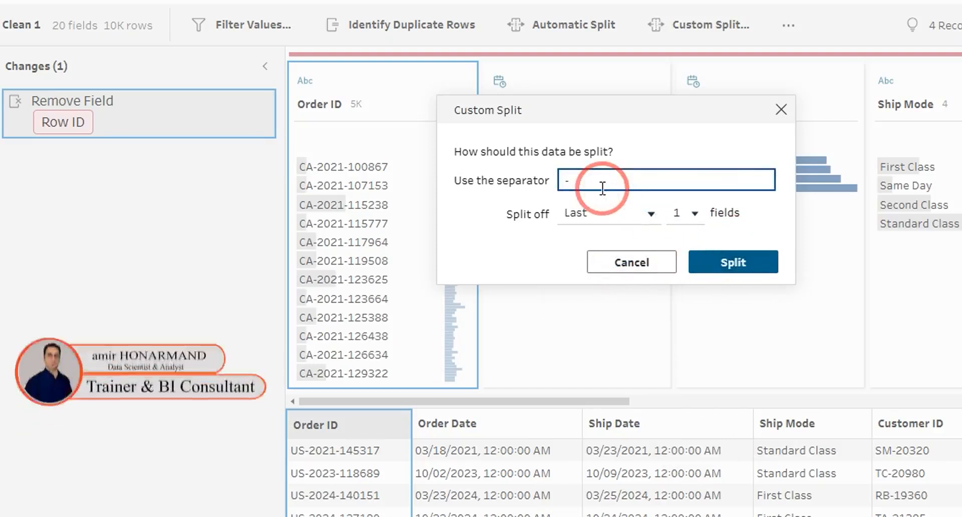
click(718, 261)
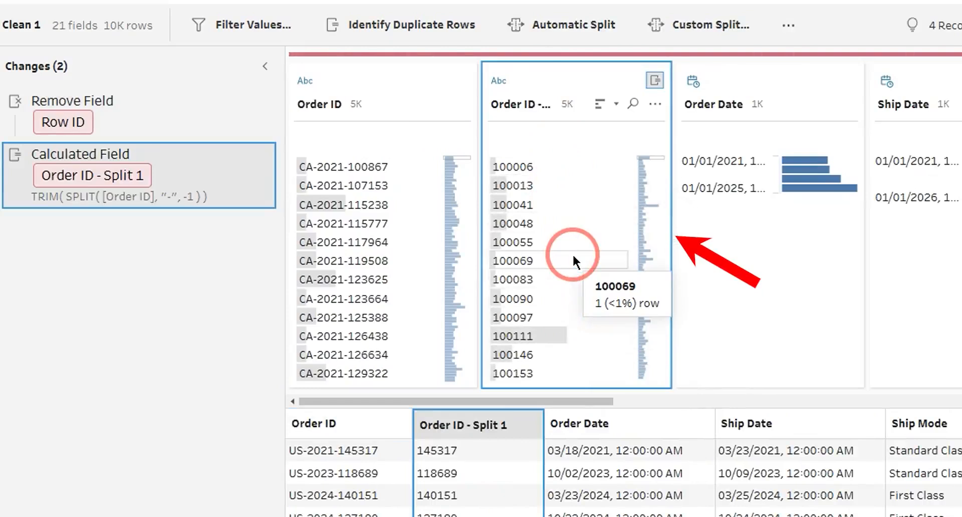
Remove the Order ID - Split 1 calculated field change.
mouse_move(243, 188)
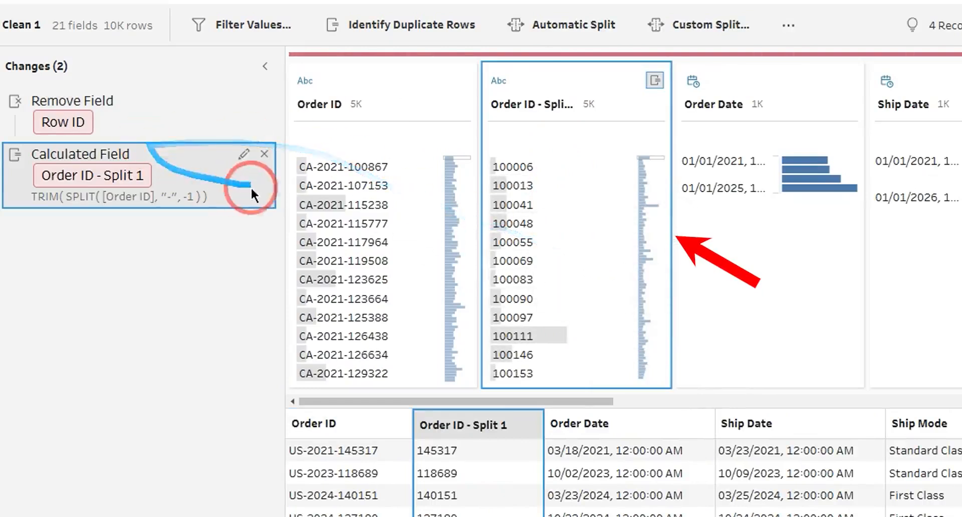
click(268, 154)
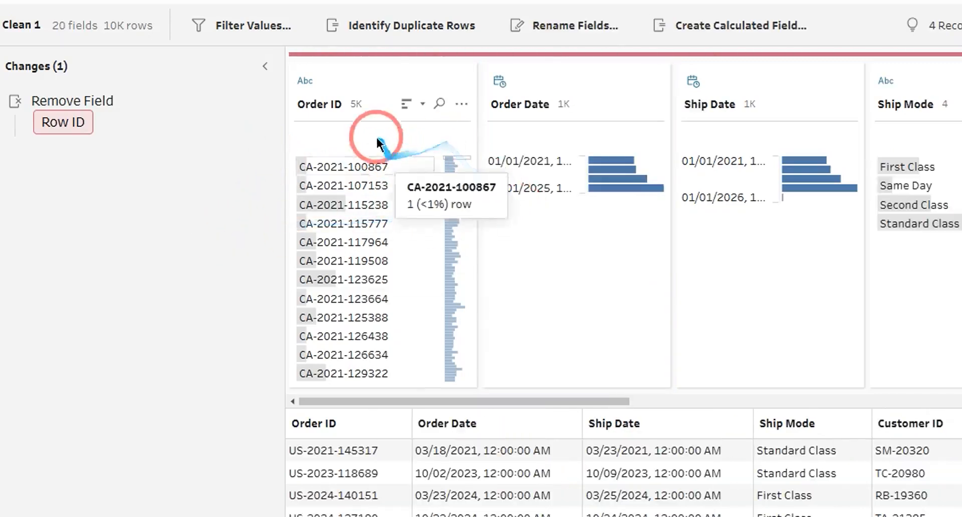
Custom-split Order ID on the "-" separator, splitting off the last 2 fields.
click(388, 78)
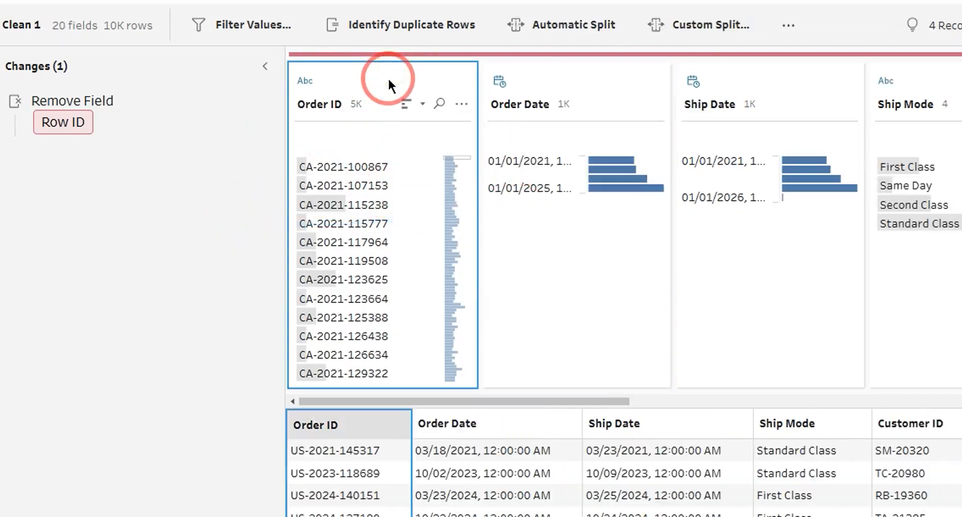
click(464, 104)
mouse_move(533, 187)
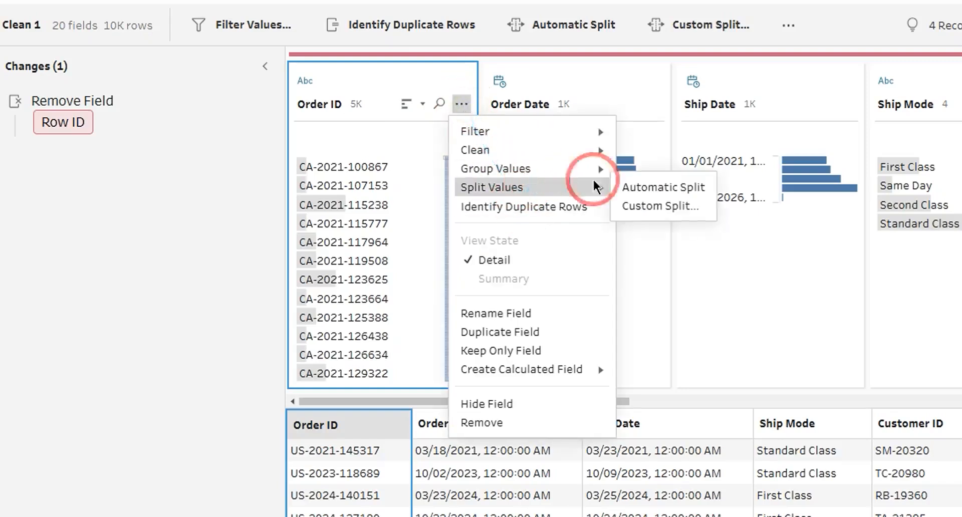
click(657, 206)
click(610, 183)
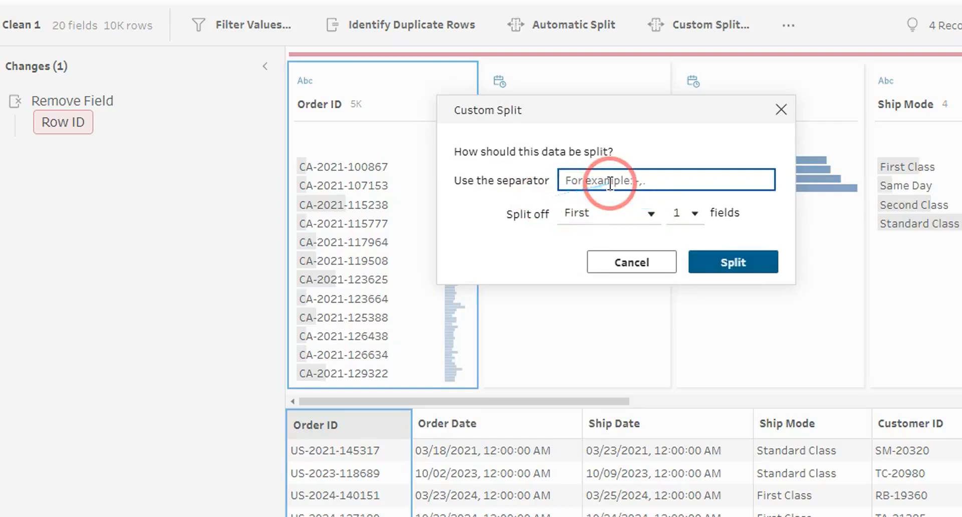
text(-)
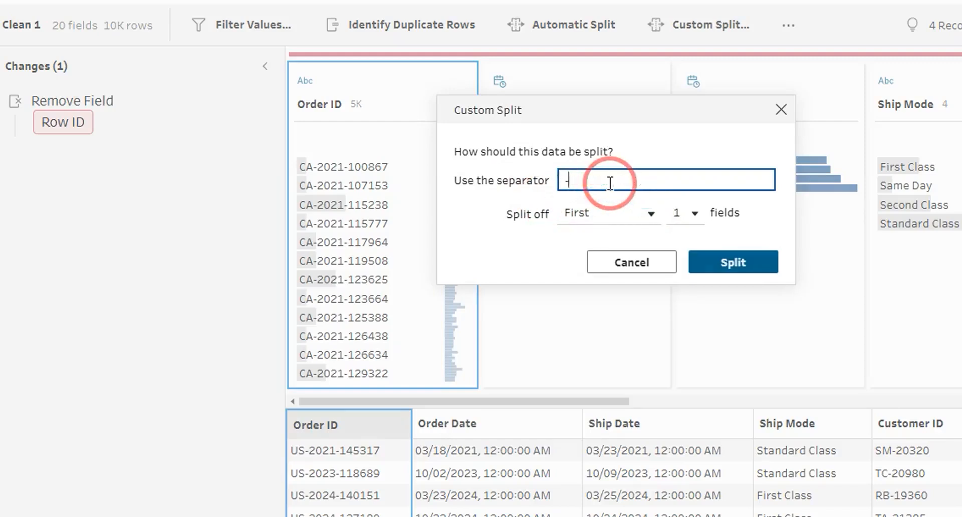
click(624, 220)
click(696, 213)
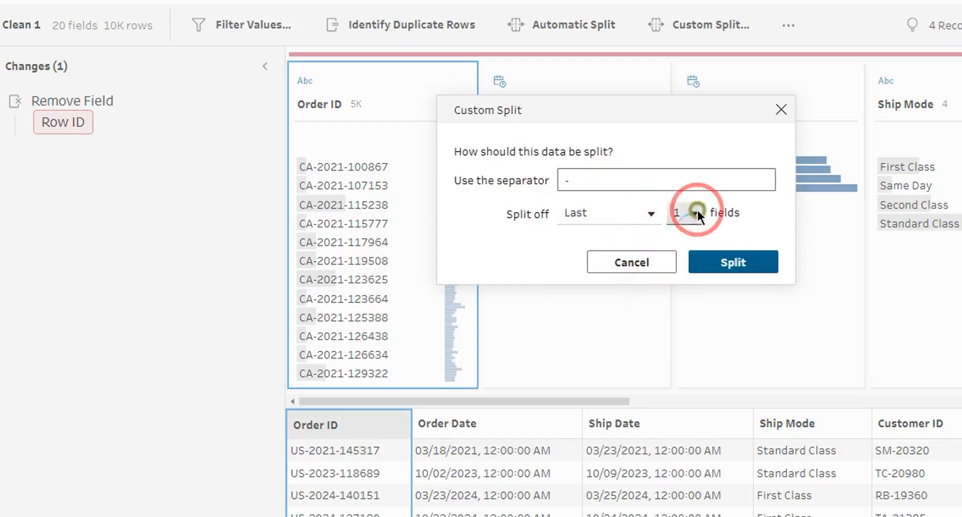
click(684, 258)
click(733, 265)
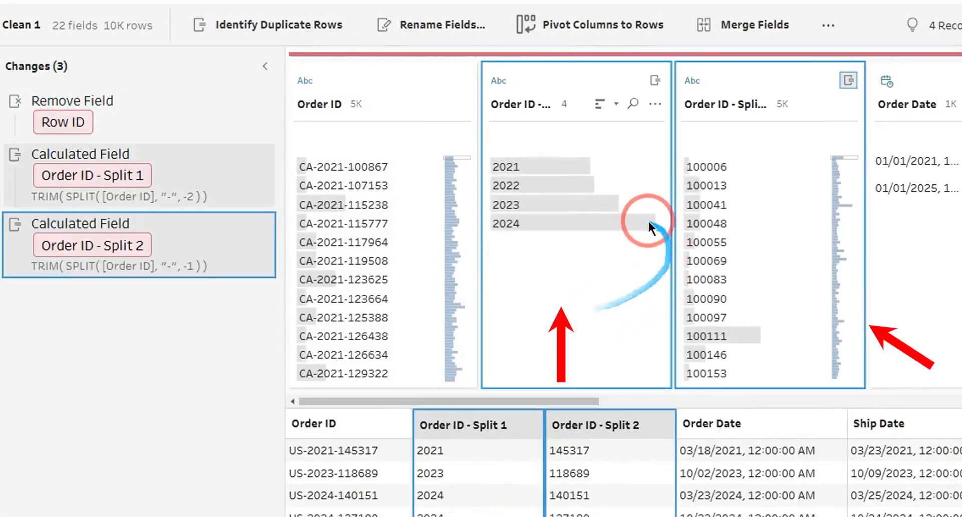
Remove both Order ID split calculated field changes.
mouse_move(649, 222)
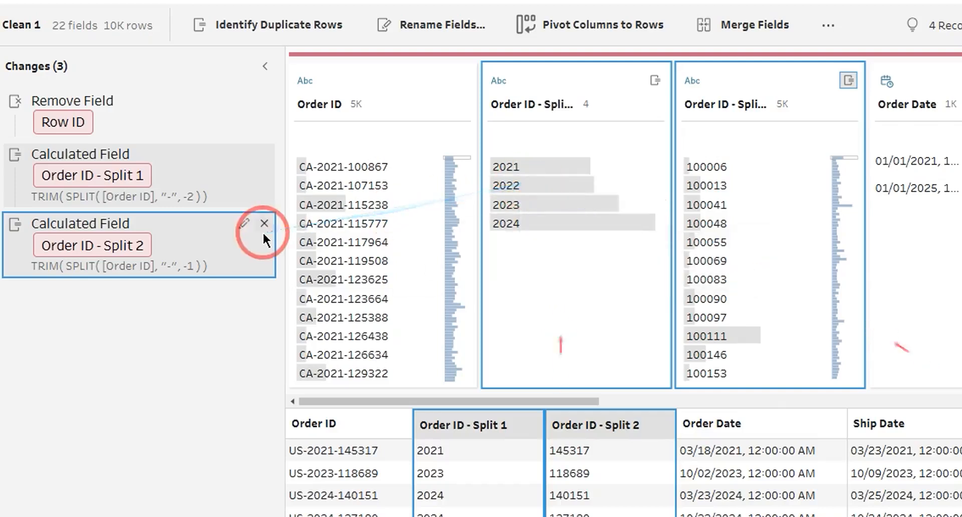
click(264, 223)
click(263, 154)
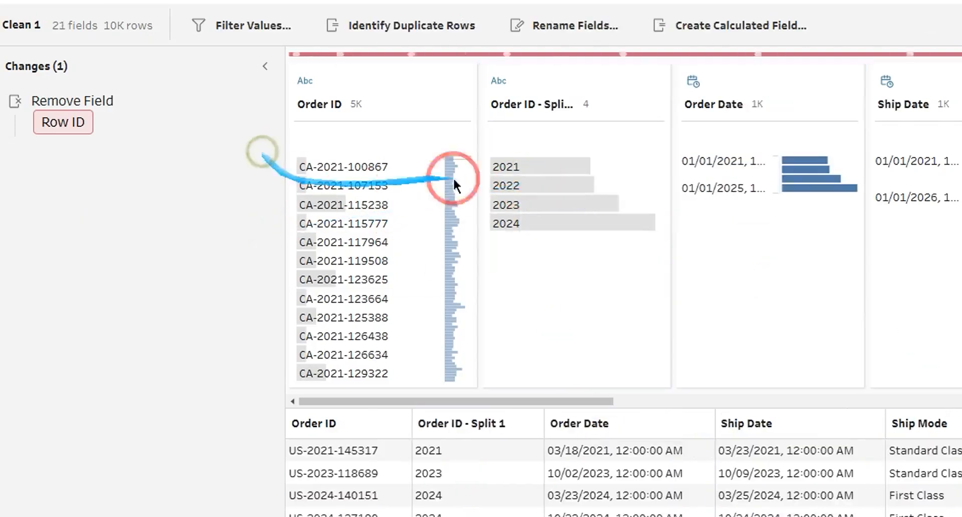
Split the Order ID field using Automatic Split.
click(390, 78)
click(461, 104)
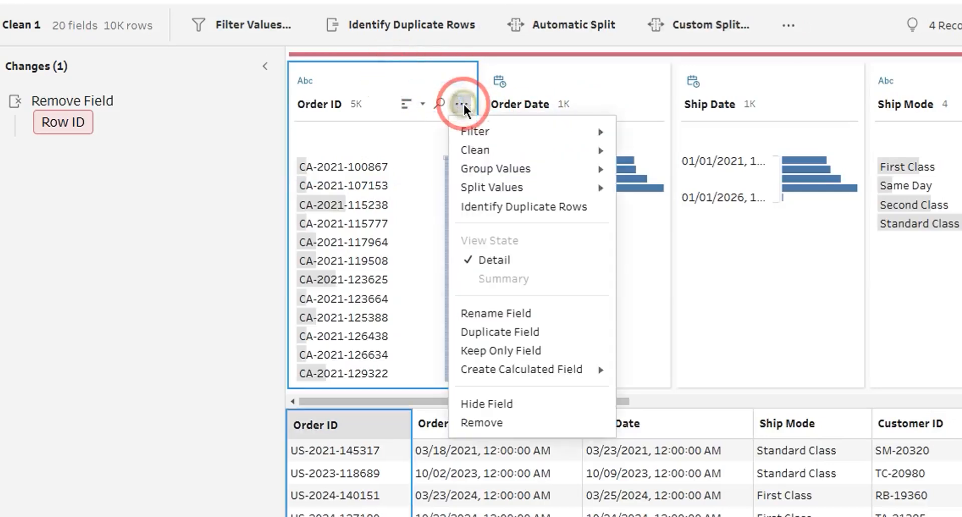
mouse_move(520, 187)
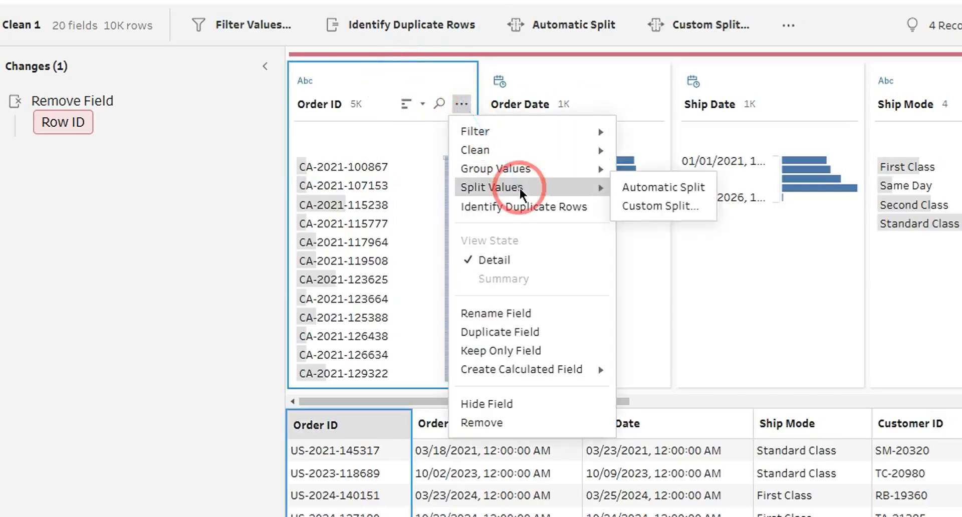
click(627, 189)
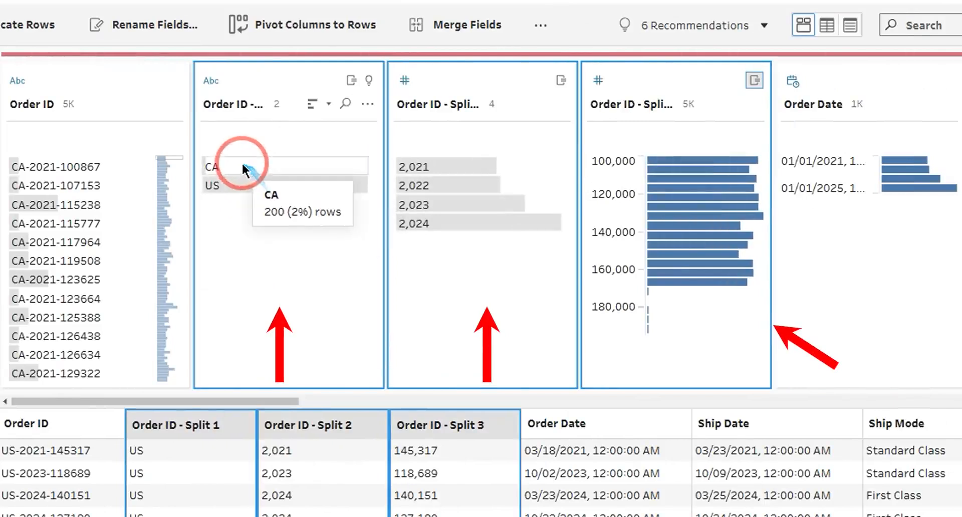
Change the data type of Order ID - Split 2 to String.
mouse_move(226, 186)
mouse_move(270, 158)
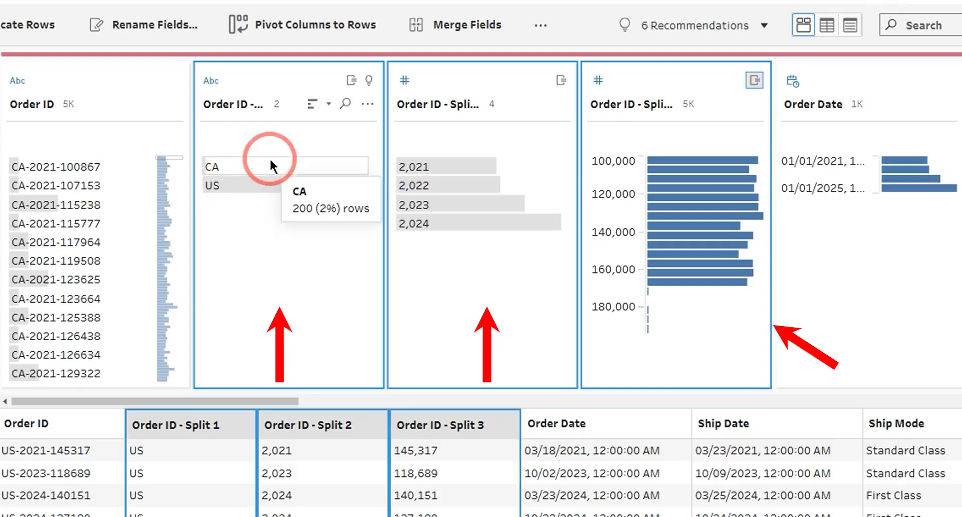
mouse_move(420, 166)
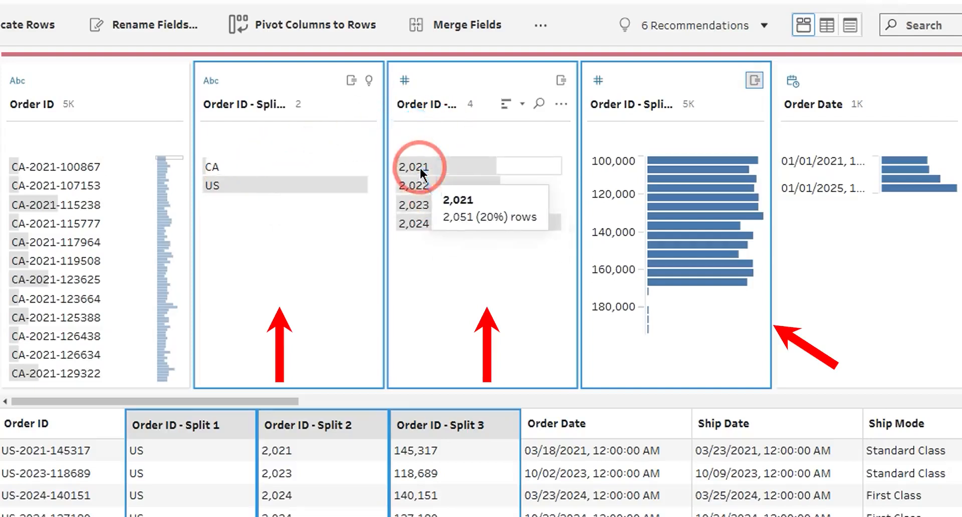
click(406, 78)
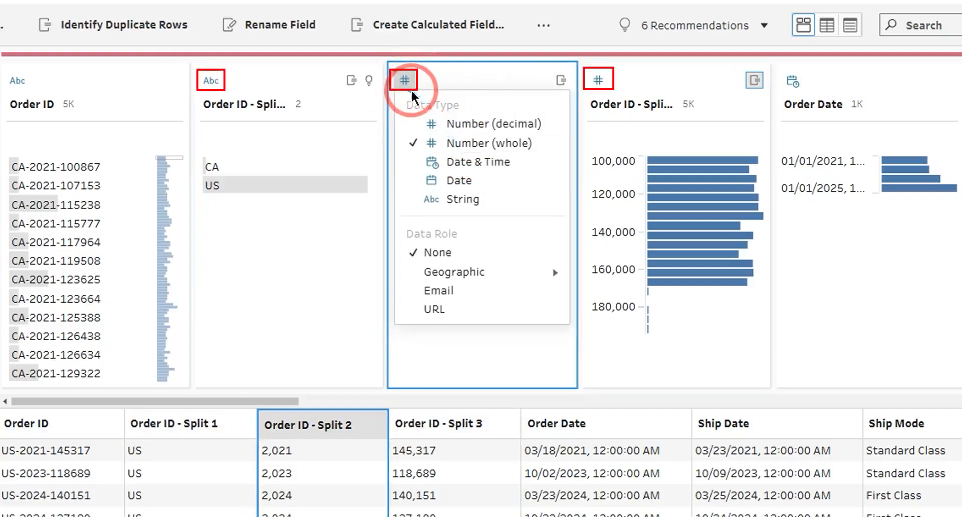
click(476, 201)
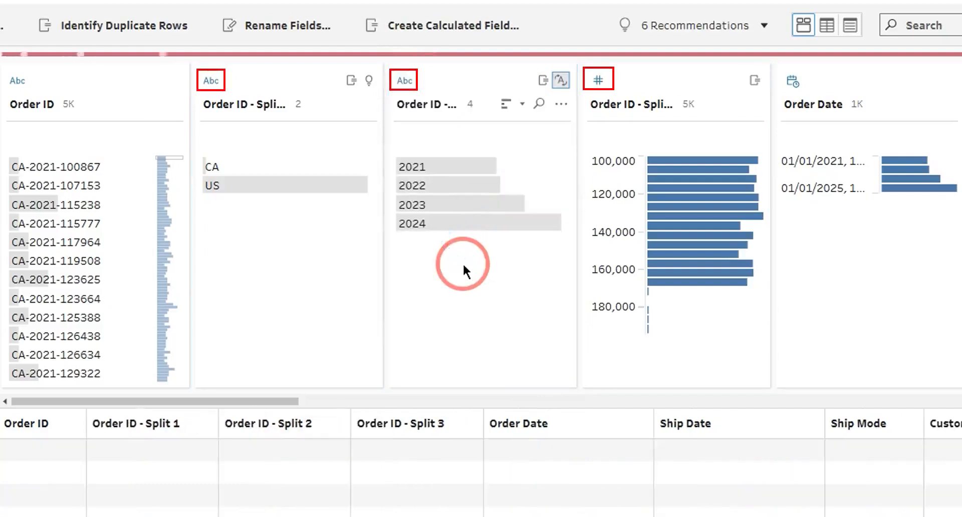
Change the data type of Order ID - Split 3 to String.
click(600, 79)
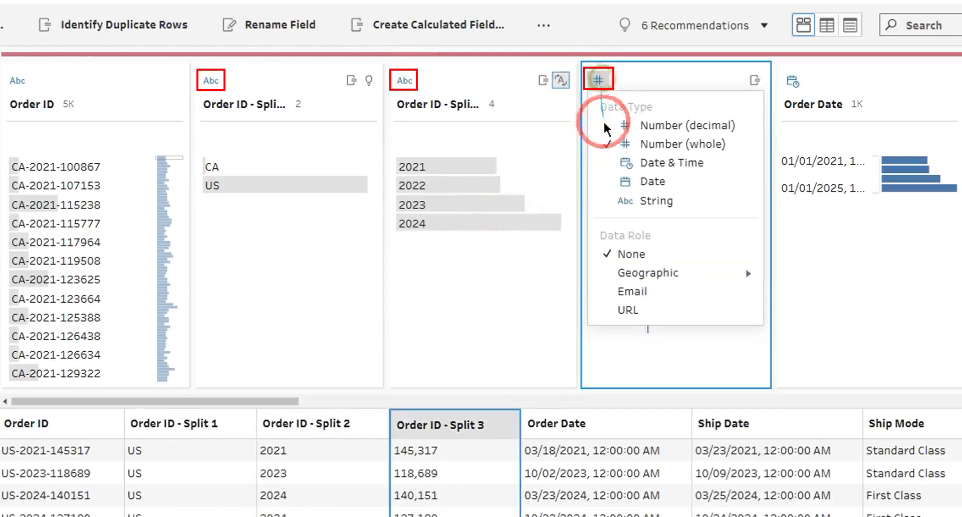
click(655, 200)
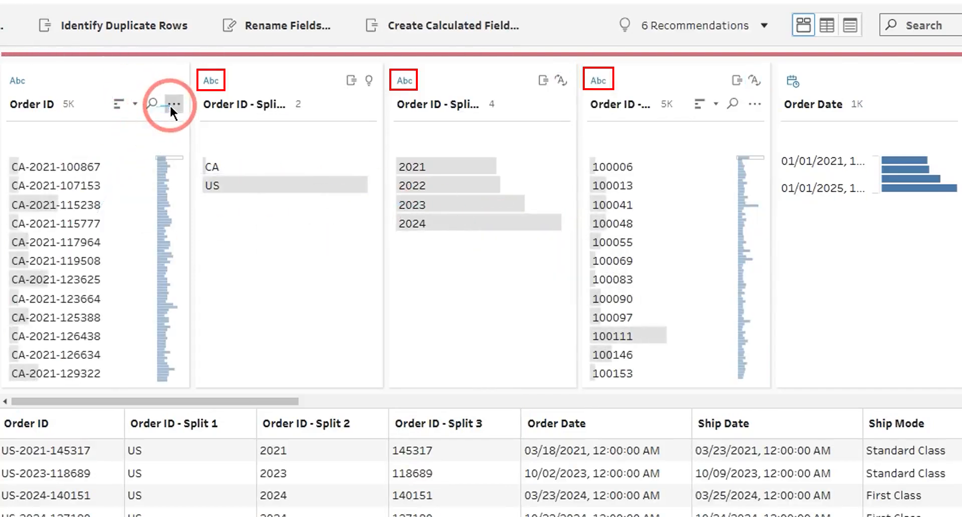
Remove the original Order ID field from the data.
click(171, 105)
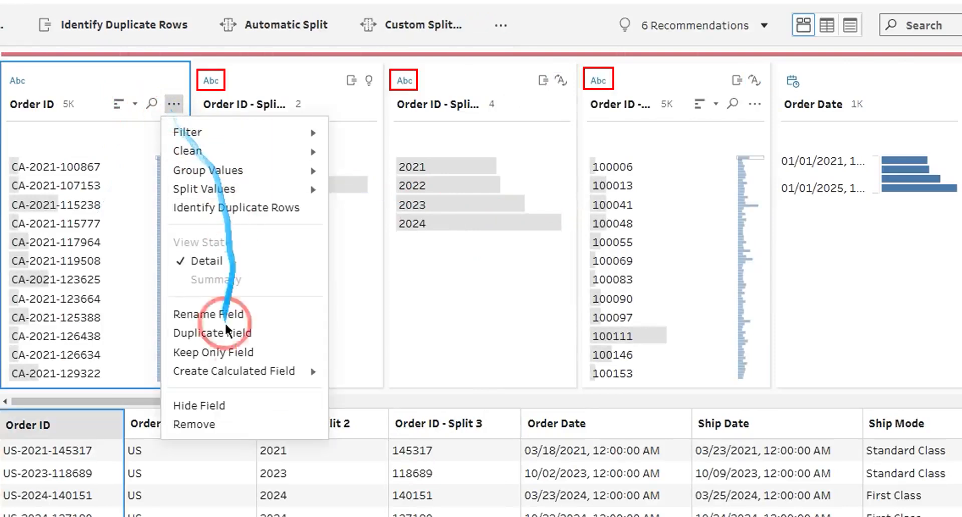
click(233, 422)
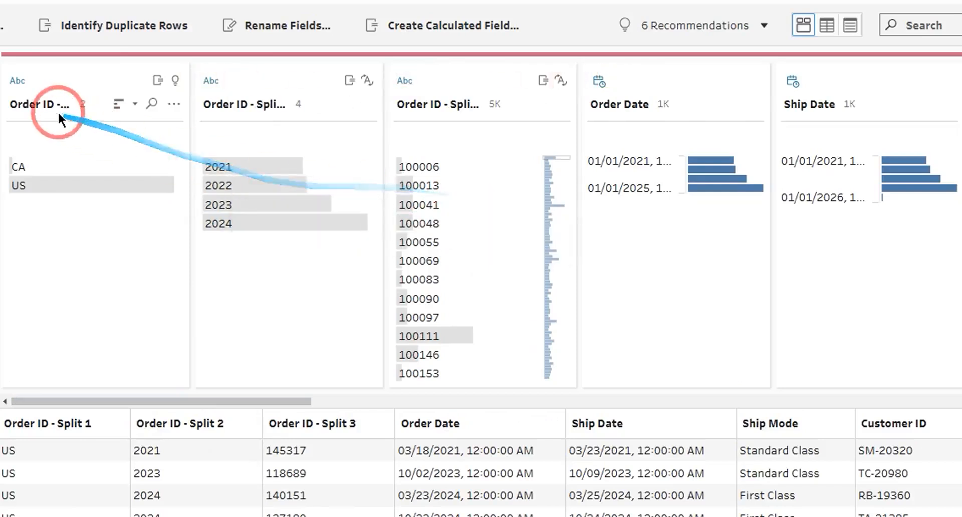
Rename the Order ID - Split 2 field to Year.
double_click(224, 105)
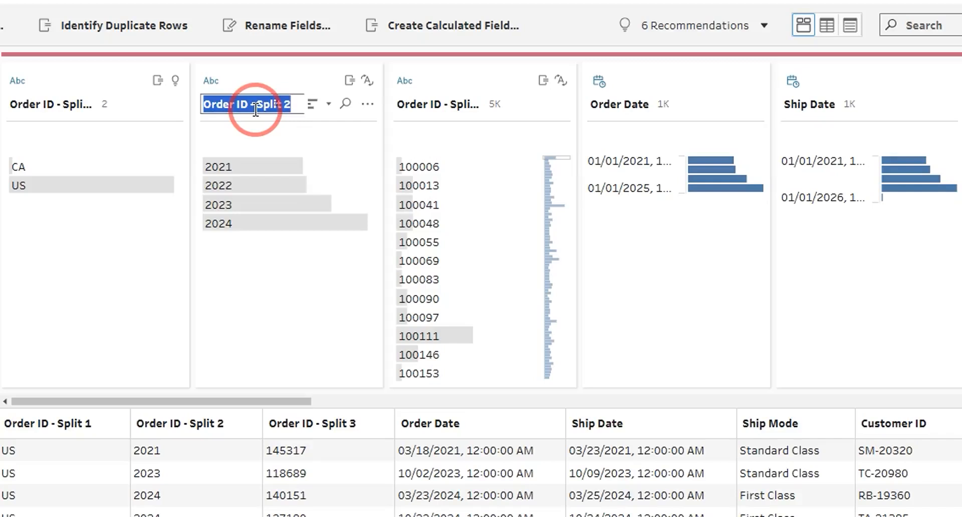
text(Year)
key(Return)
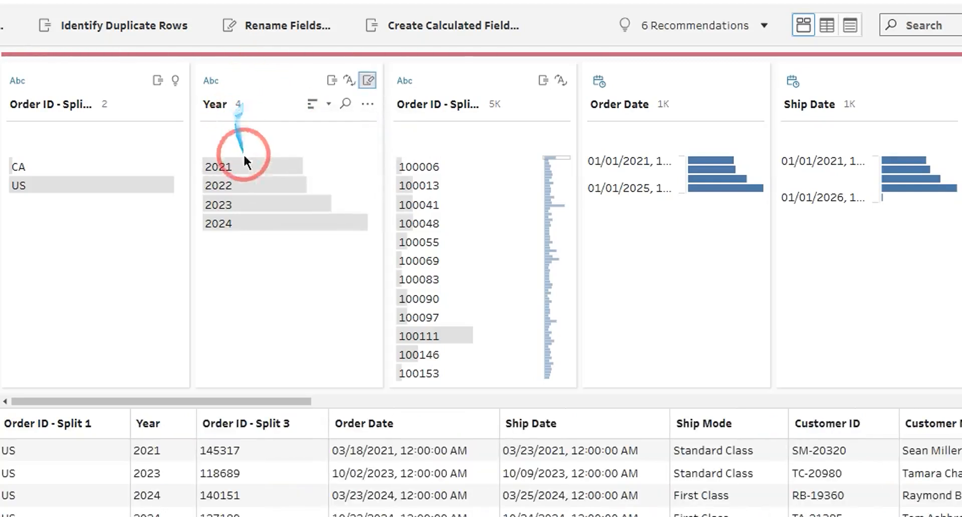